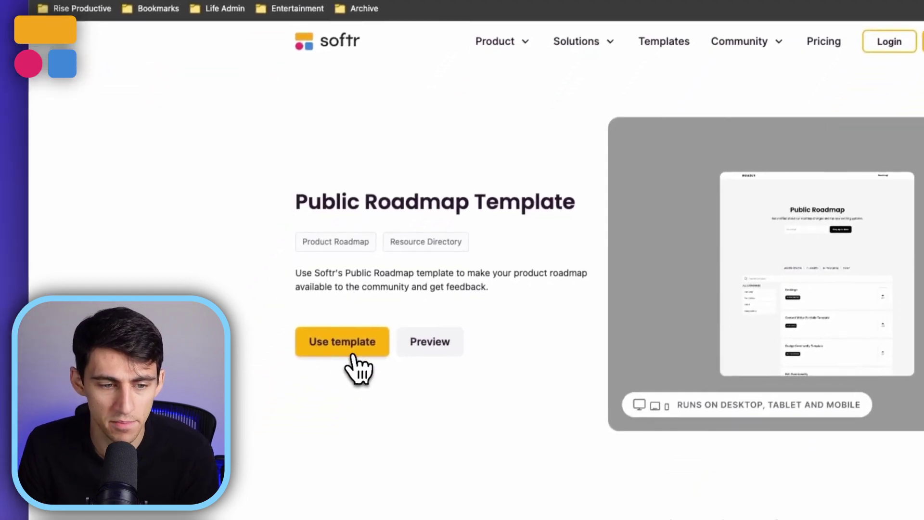
Step: Open the Roadly live demo and browse its feature cards with statuses and upvote counts
{"action": "left_click", "coordinate": [353, 353]}
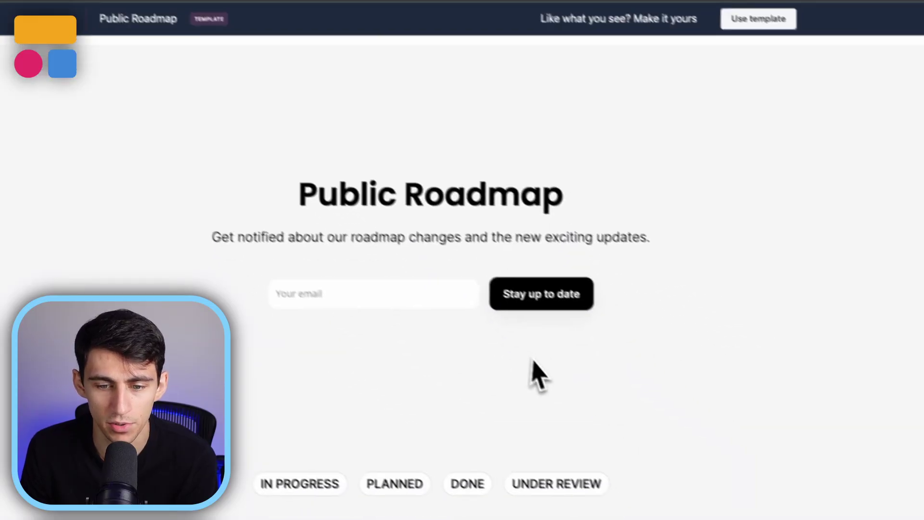
{"action": "scroll", "coordinate": [588, 260], "scroll_direction": "down", "scroll_amount": 2}
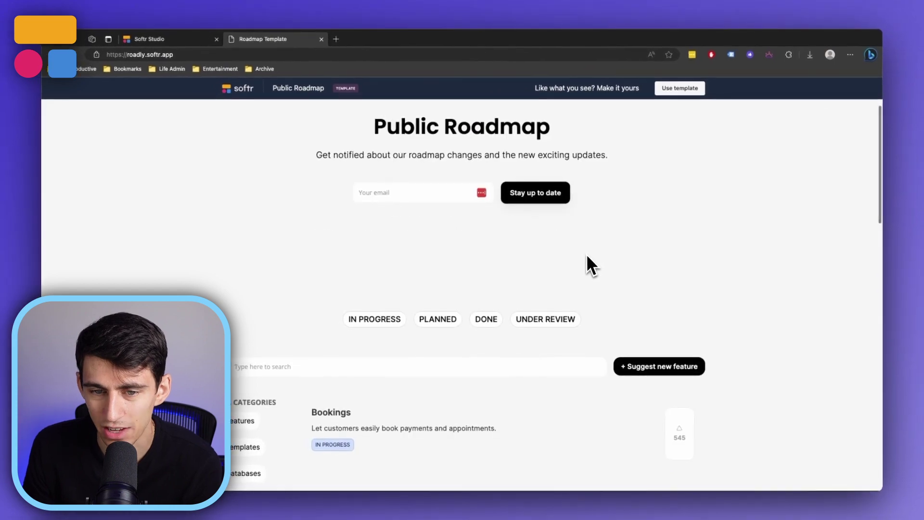
{"action": "scroll", "coordinate": [586, 260], "scroll_direction": "up", "scroll_amount": 2}
{"action": "scroll", "coordinate": [306, 262], "scroll_direction": "down", "scroll_amount": 5}
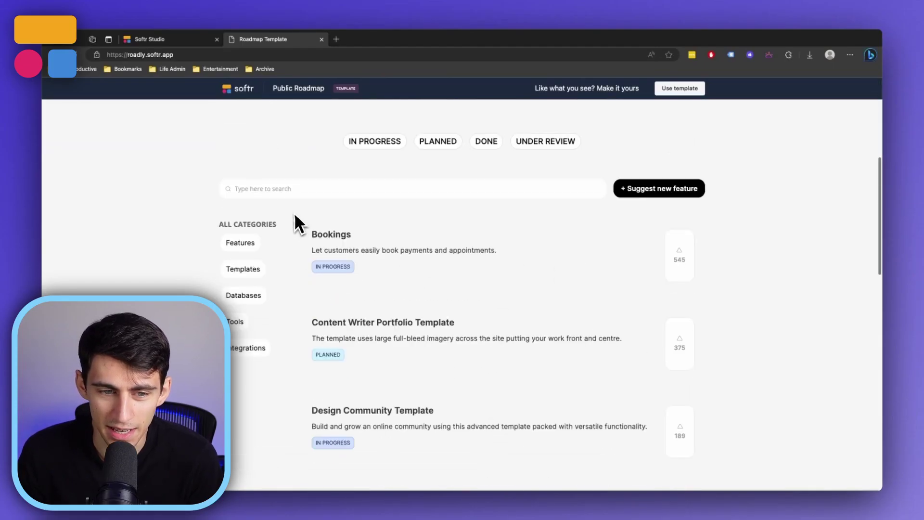
{"action": "scroll", "coordinate": [409, 247], "scroll_direction": "up", "scroll_amount": 3}
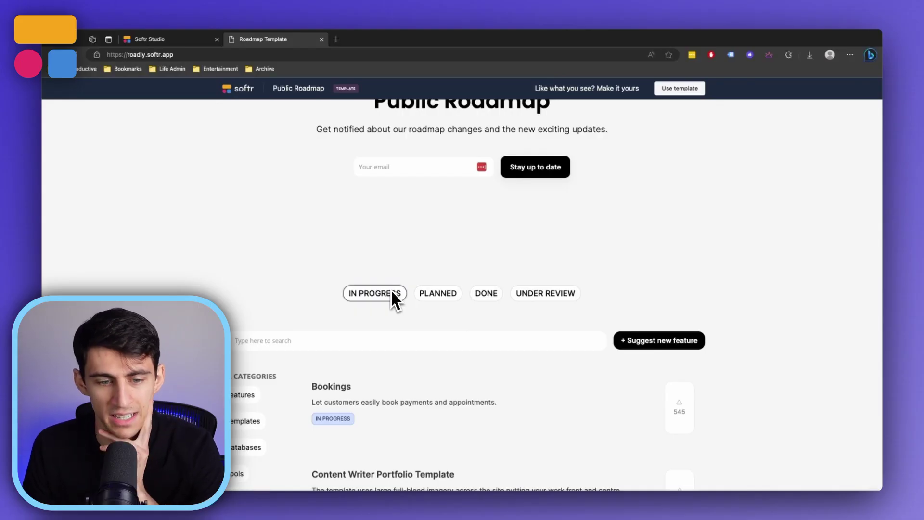
Step: Open the template's Airtable base and look over its Features table
{"action": "left_click", "coordinate": [159, 40]}
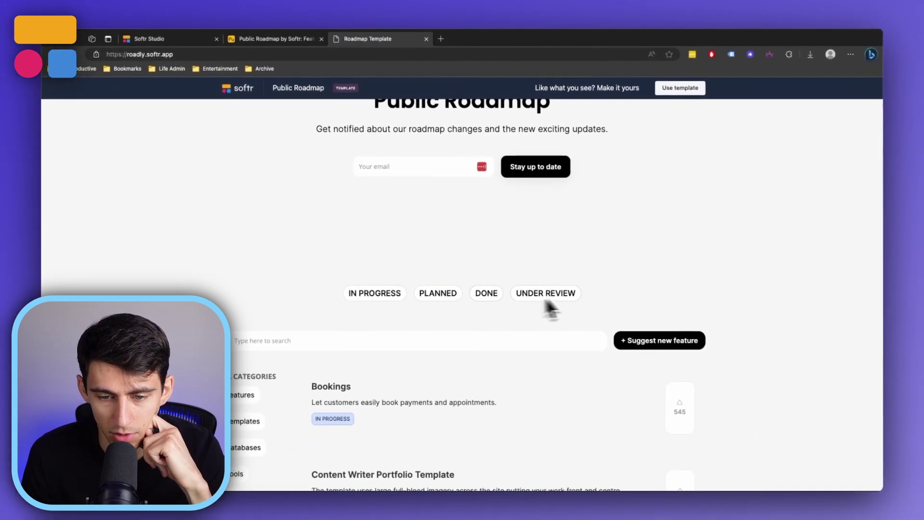
{"action": "scroll", "coordinate": [443, 268], "scroll_direction": "down", "scroll_amount": 6}
{"action": "scroll", "coordinate": [419, 316], "scroll_direction": "up", "scroll_amount": 8}
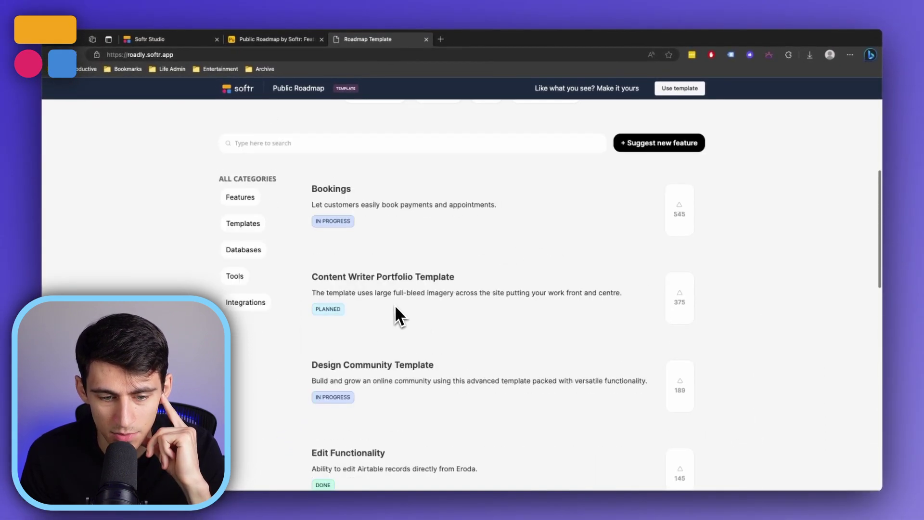
Step: Widen Airtable's Feature description column, then check Bookings' IN PROGRESS status and the upvote counts
{"action": "left_click", "coordinate": [289, 40]}
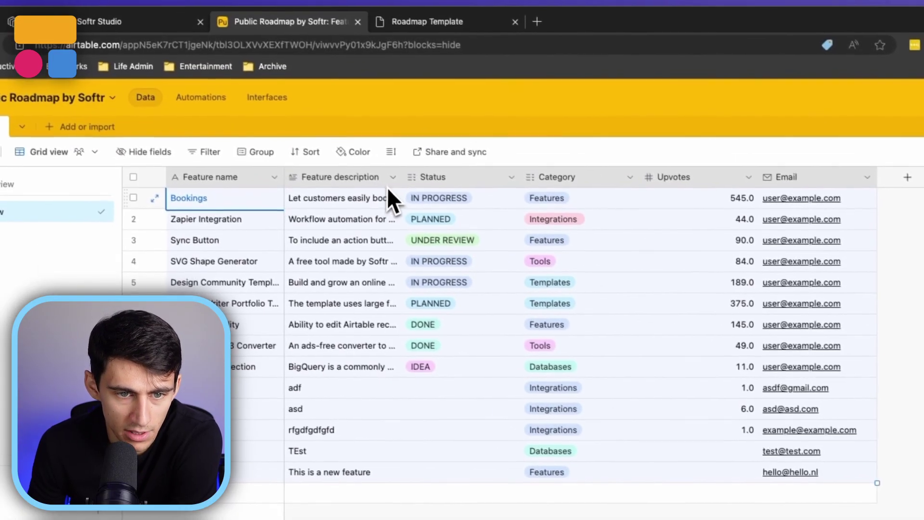
{"action": "left_click", "coordinate": [257, 118]}
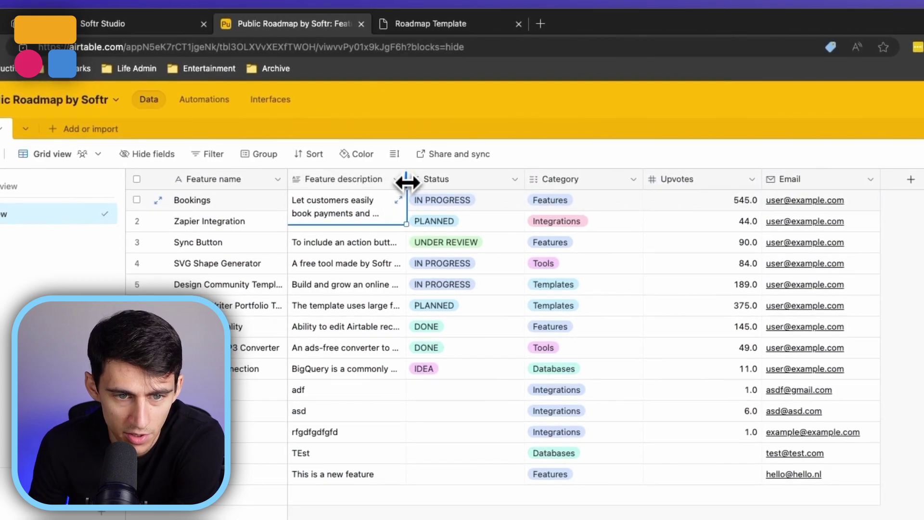
{"action": "left_click_drag", "start_coordinate": [407, 182], "coordinate": [562, 173]}
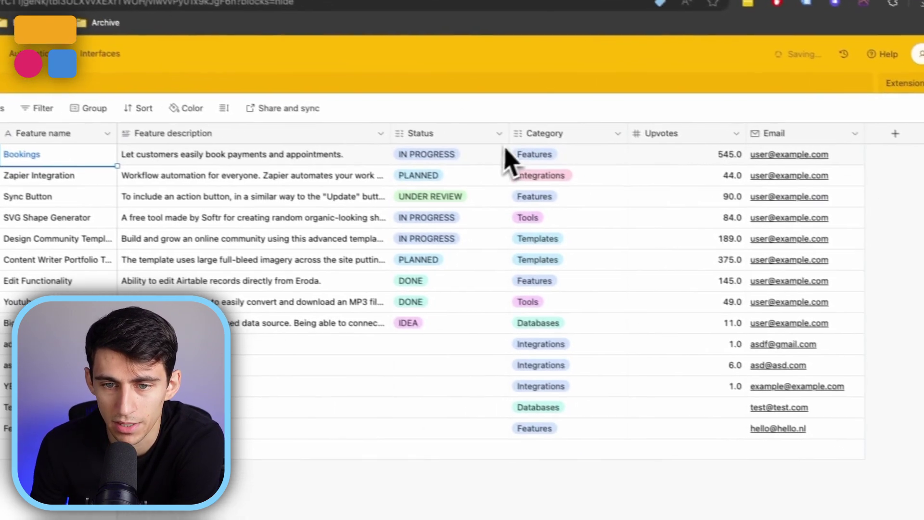
{"action": "left_click", "coordinate": [664, 203]}
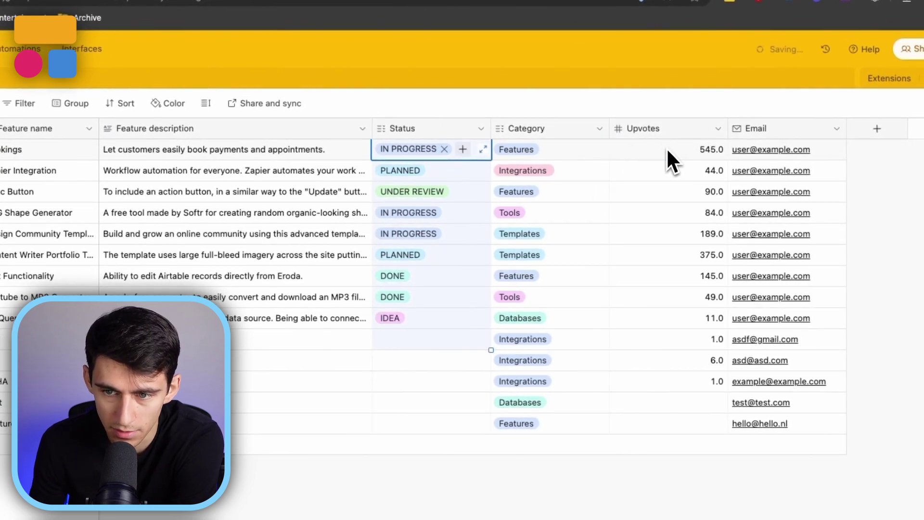
{"action": "left_click_drag", "start_coordinate": [666, 147], "coordinate": [683, 344]}
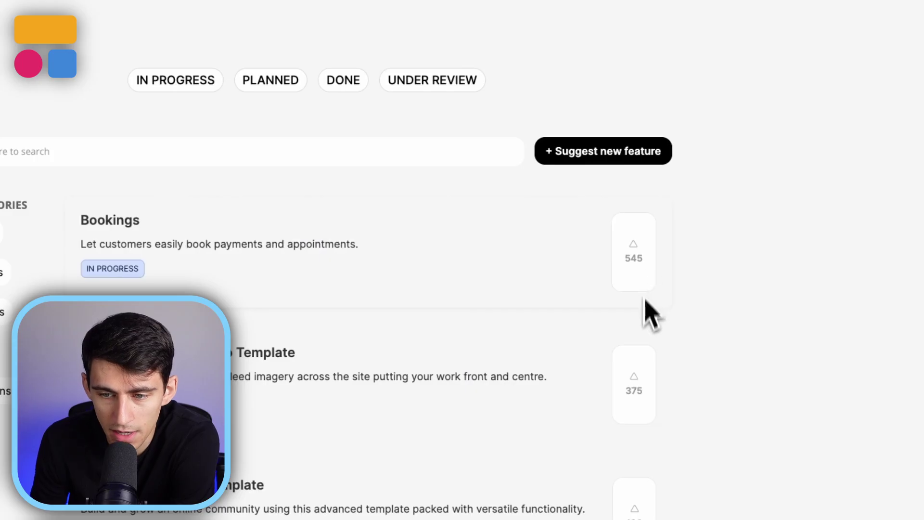
Step: Try the roadmap's UNDER REVIEW and IN PROGRESS status filters
{"action": "scroll", "coordinate": [680, 331], "scroll_direction": "down", "scroll_amount": 6}
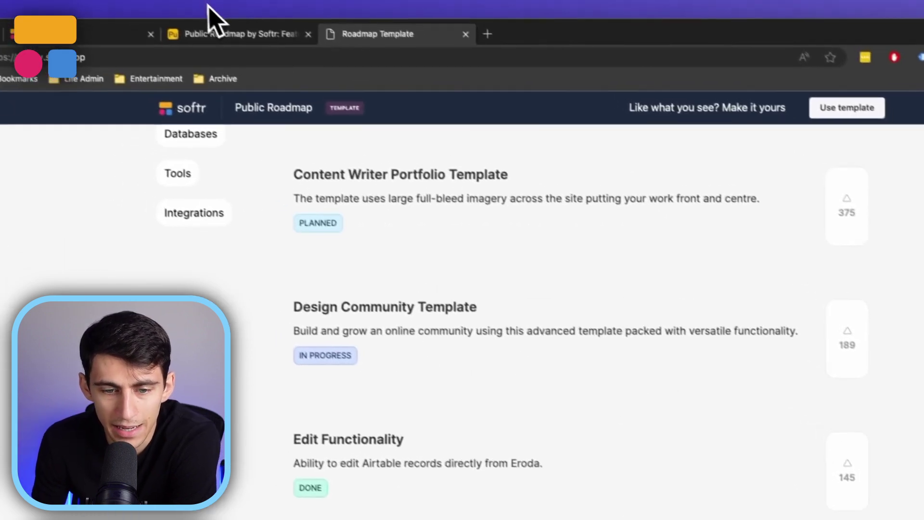
{"action": "scroll", "coordinate": [573, 279], "scroll_direction": "up", "scroll_amount": 5}
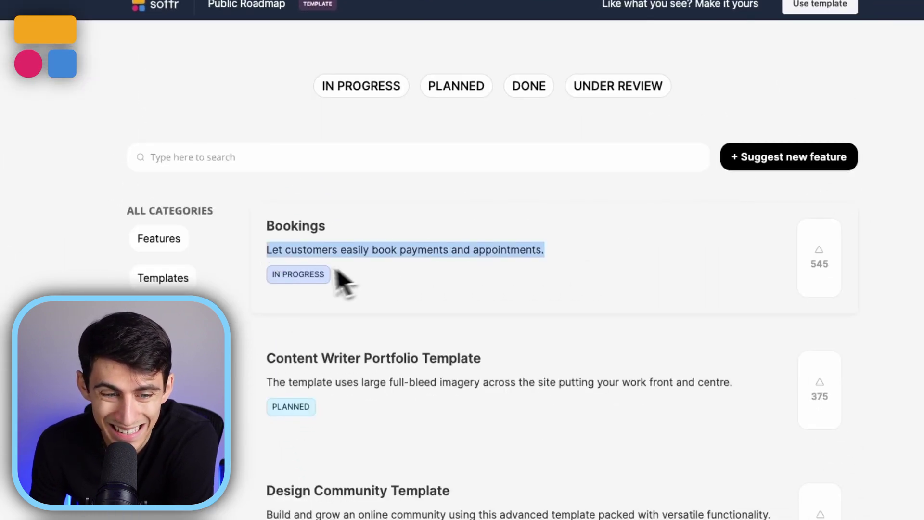
{"action": "left_click", "coordinate": [286, 276]}
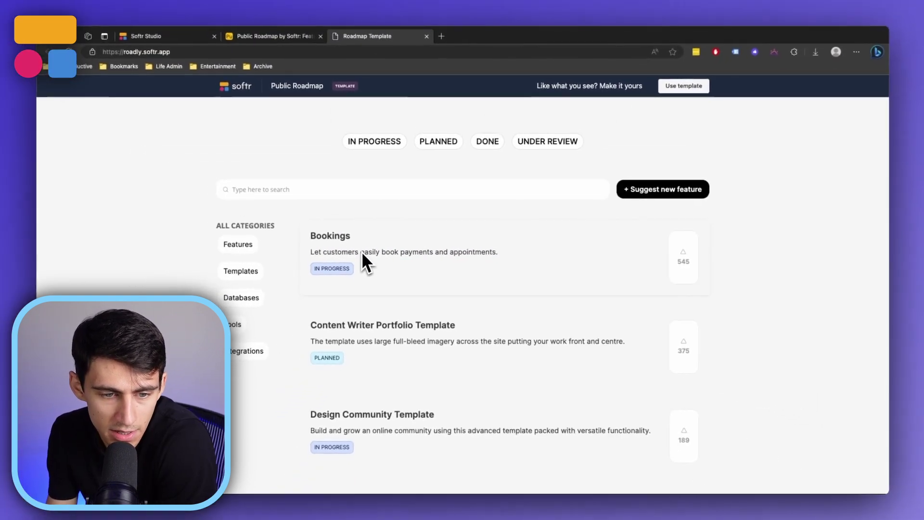
{"action": "left_click", "coordinate": [542, 131]}
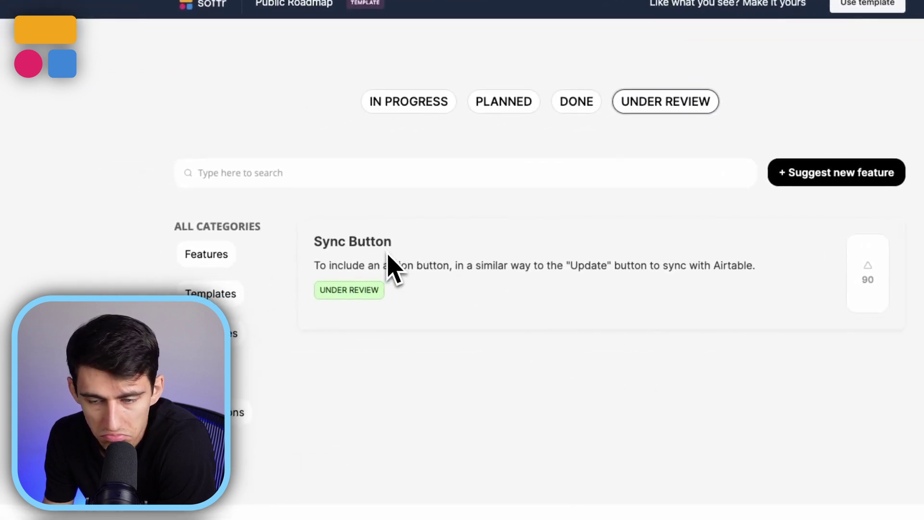
{"action": "left_click", "coordinate": [408, 101]}
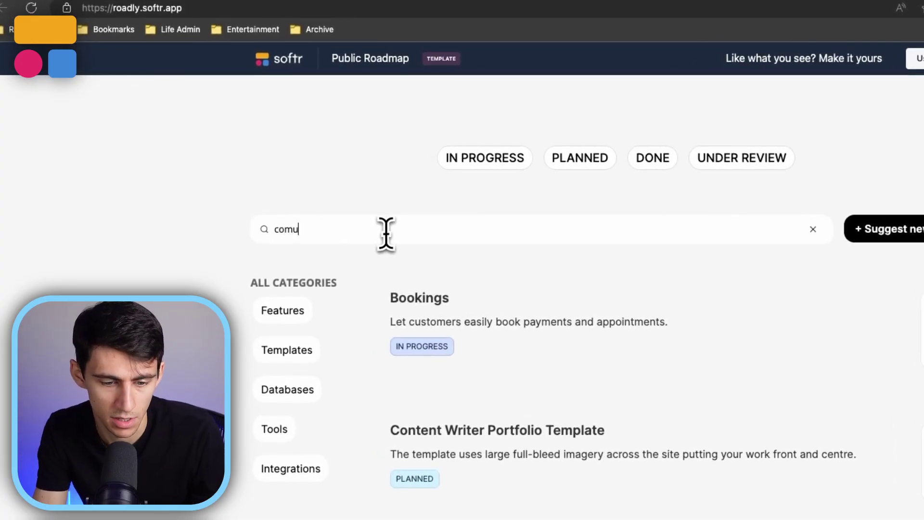
Step: Search for 'community' so only the Design Community Template remains
{"action": "key", "text": "BackSpace"}
{"action": "type", "text": "munity"}
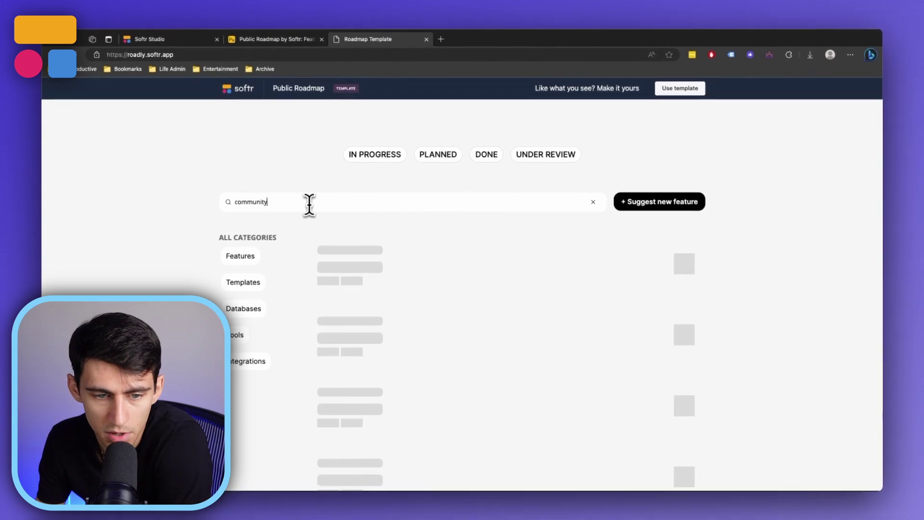
{"action": "left_click_drag", "start_coordinate": [307, 254], "coordinate": [601, 283]}
{"action": "left_click", "coordinate": [594, 283]}
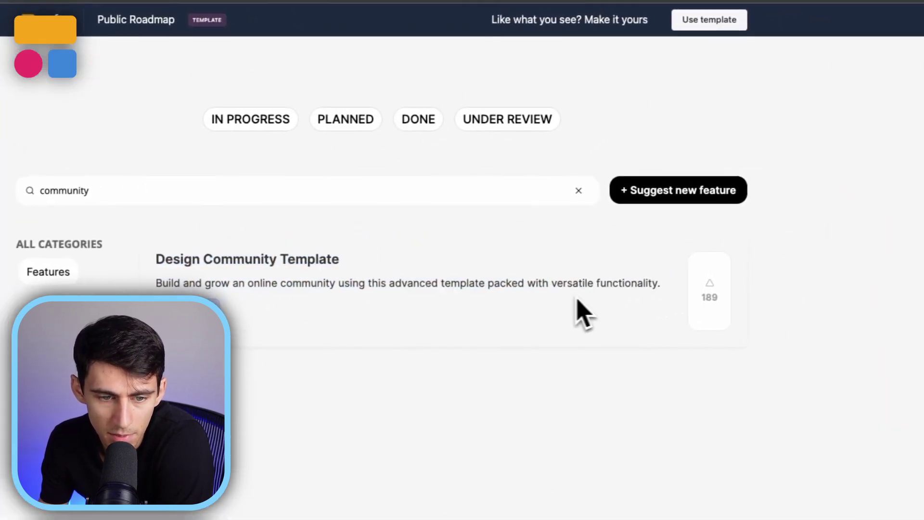
Step: Review the Add record fields: Email, Category, Feature name and Feature description
{"action": "left_click", "coordinate": [579, 191]}
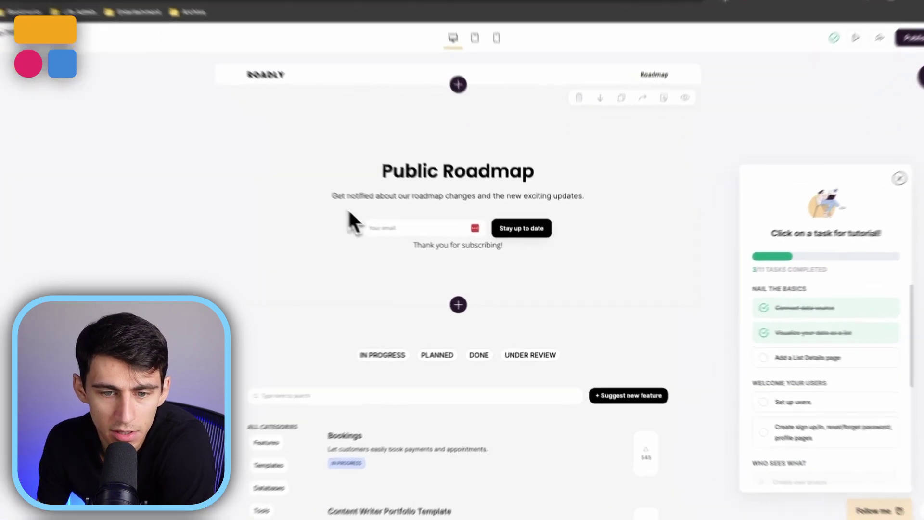
{"action": "left_click", "coordinate": [348, 209]}
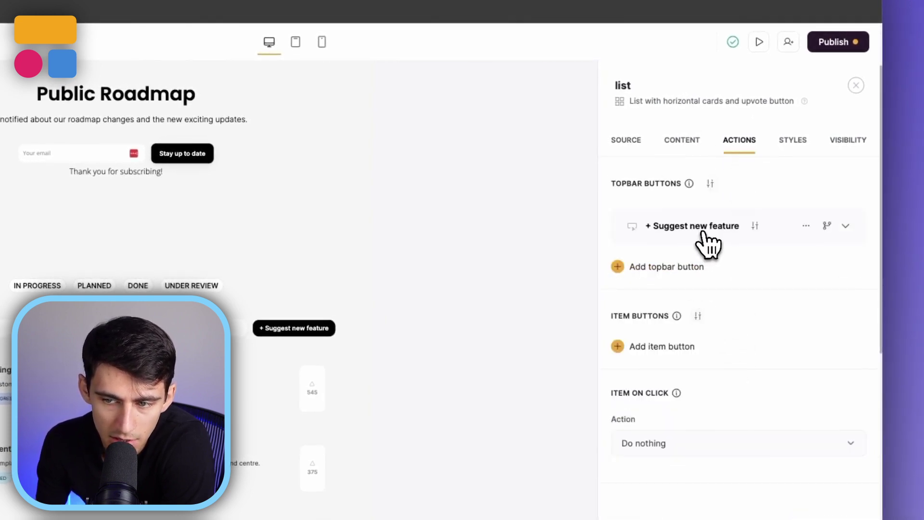
{"action": "left_click", "coordinate": [704, 321]}
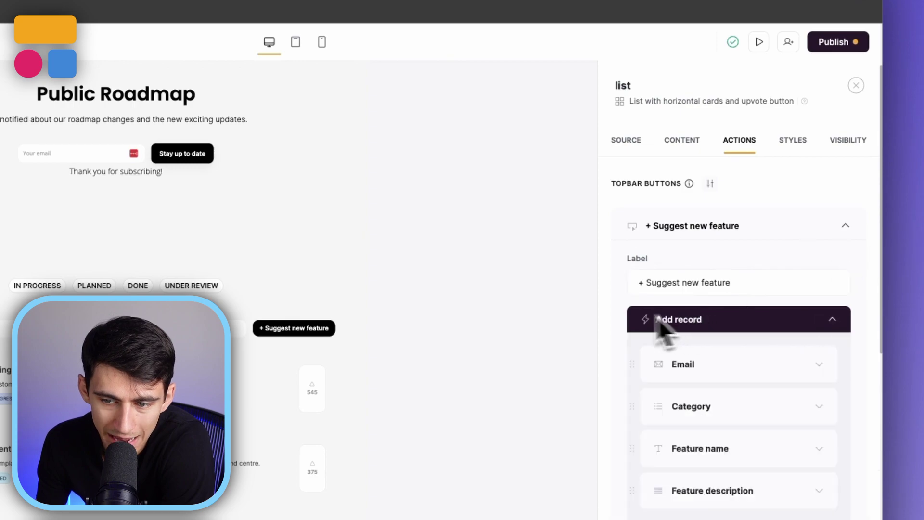
{"action": "scroll", "coordinate": [684, 332], "scroll_direction": "down", "scroll_amount": 1}
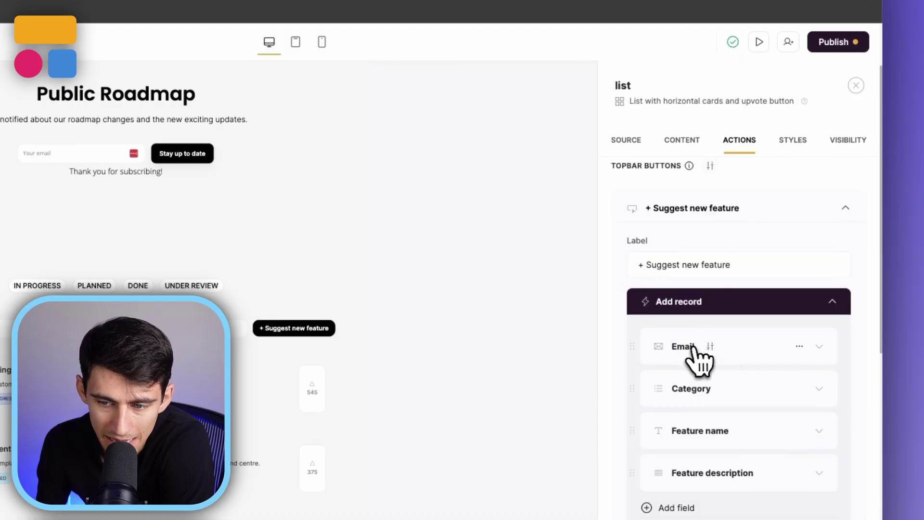
{"action": "scroll", "coordinate": [690, 356], "scroll_direction": "down", "scroll_amount": 1}
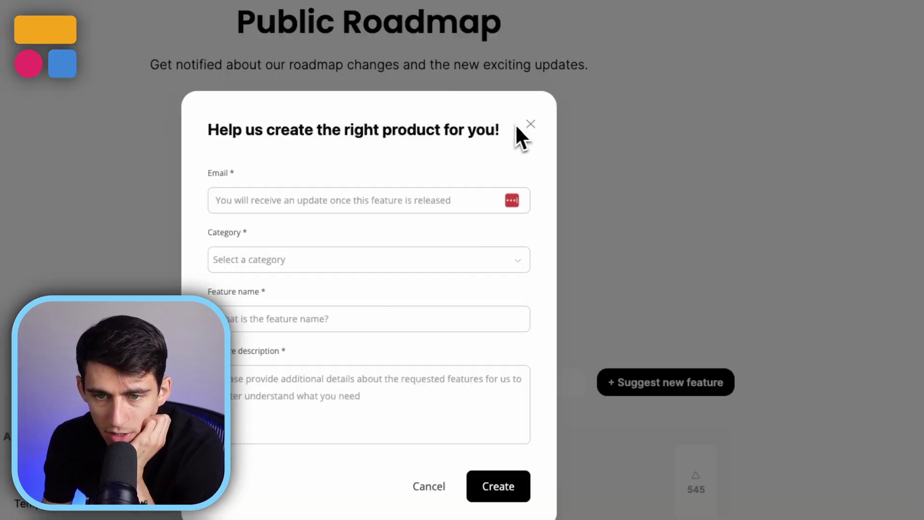
{"action": "left_click", "coordinate": [531, 124]}
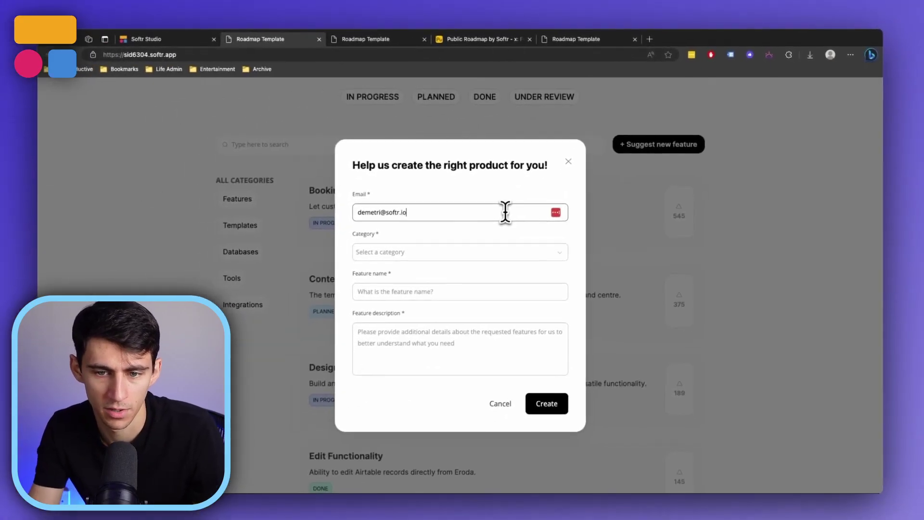
Step: Fill the suggestion form with category Databases, name 'New Table Feature' and a description
{"action": "key", "text": "Tab"}
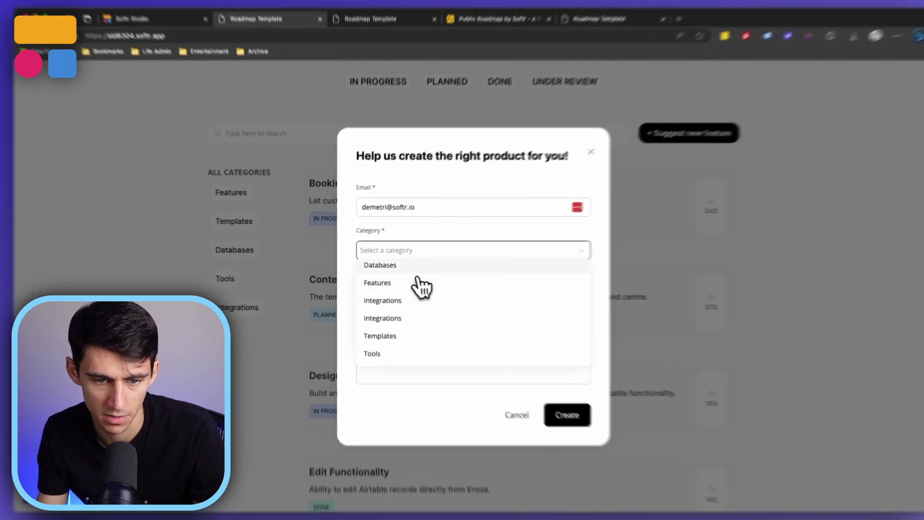
{"action": "left_click", "coordinate": [405, 266]}
{"action": "left_click", "coordinate": [392, 287]}
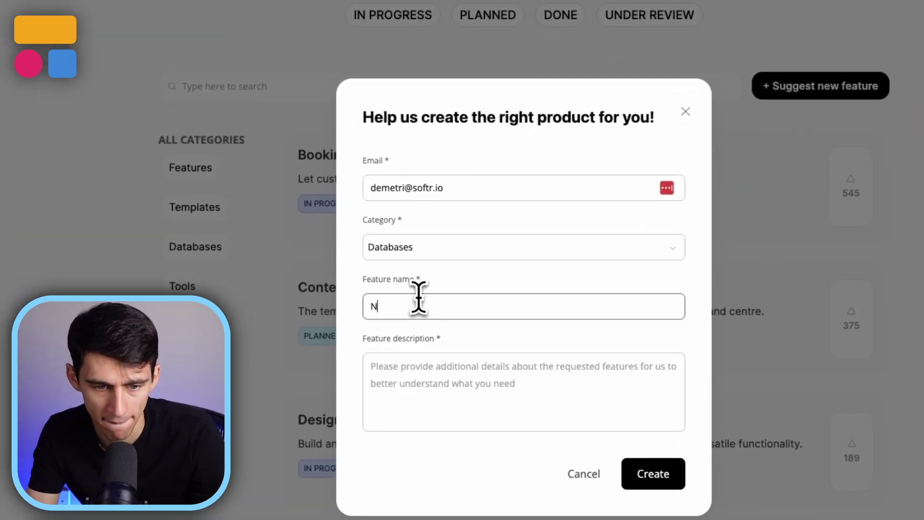
{"action": "type", "text": "New Table Feature"}
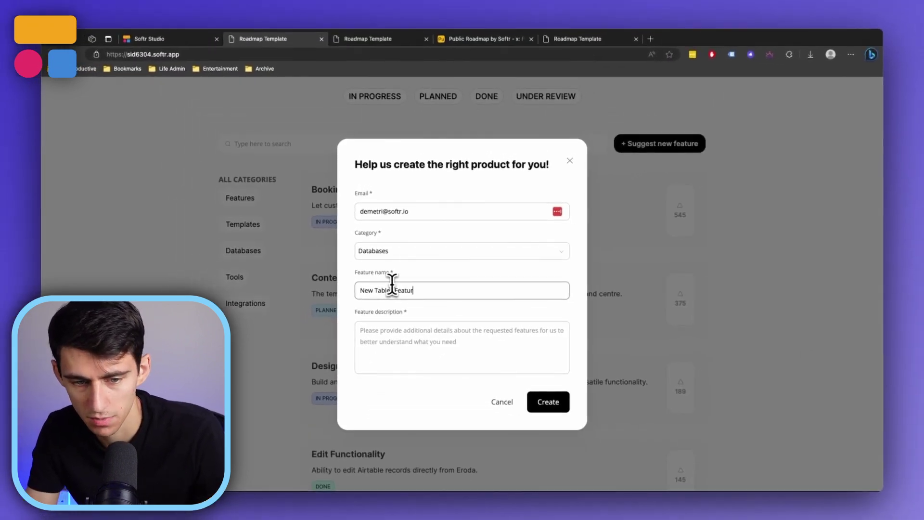
{"action": "key", "text": "Tab"}
{"action": "type", "text": "I w"}
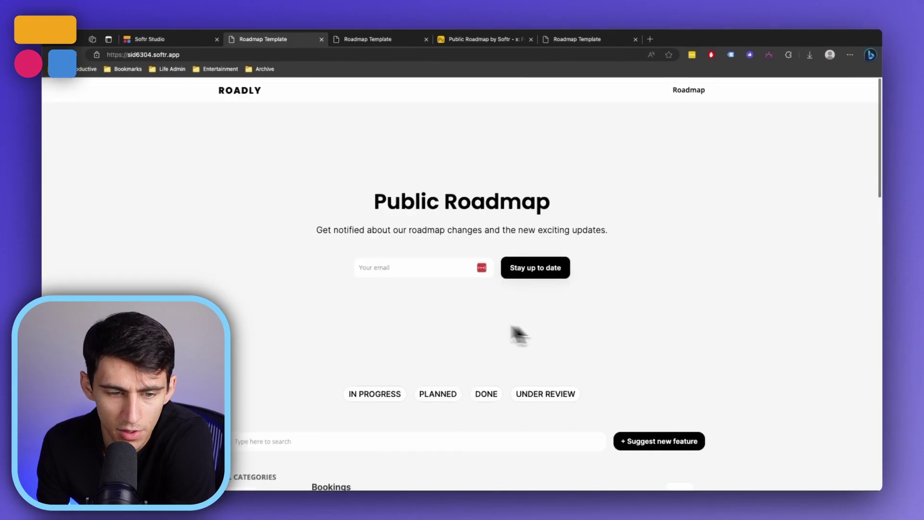
Step: Search the roadmap for 'table' to show the new suggestion on its own
{"action": "scroll", "coordinate": [511, 334], "scroll_direction": "down", "scroll_amount": 5}
{"action": "left_click", "coordinate": [383, 216]}
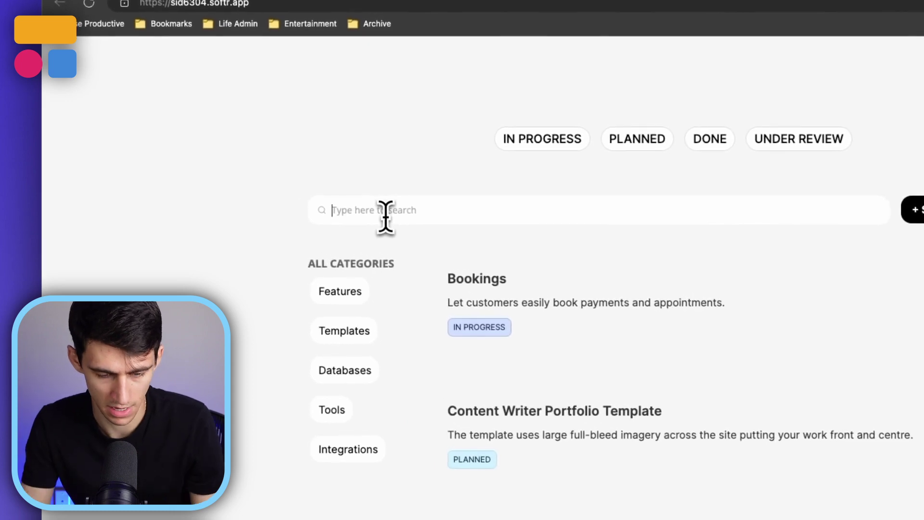
{"action": "type", "text": "table"}
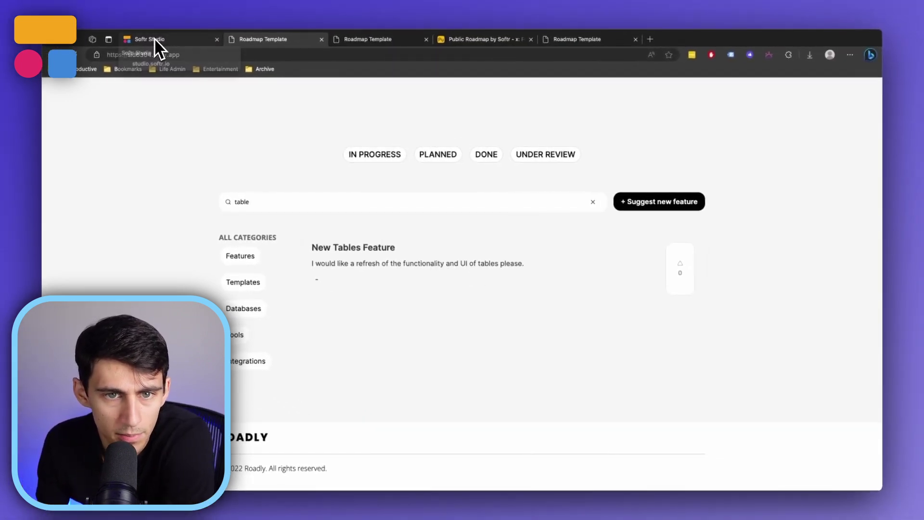
Step: In Airtable, mark the new suggestion UNDER REVIEW with 1 upvote, then return to the roadmap
{"action": "left_click", "coordinate": [482, 39]}
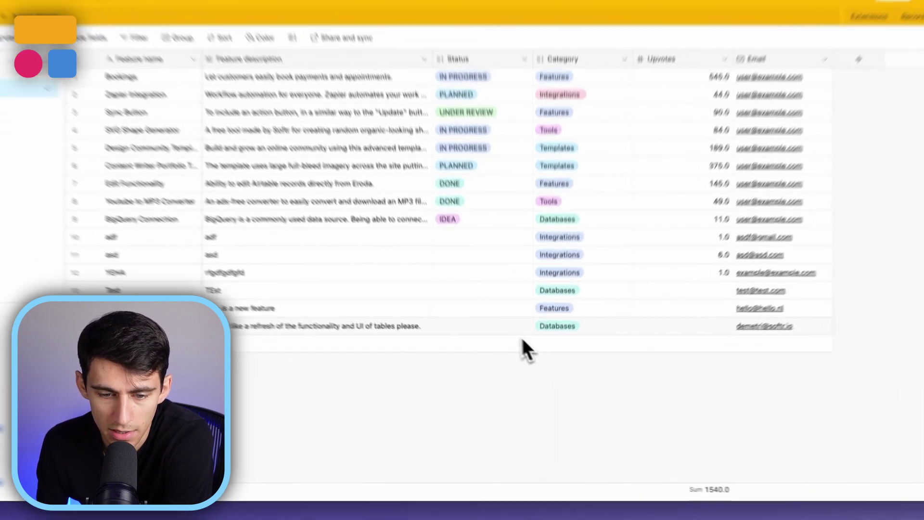
{"action": "left_click", "coordinate": [496, 353]}
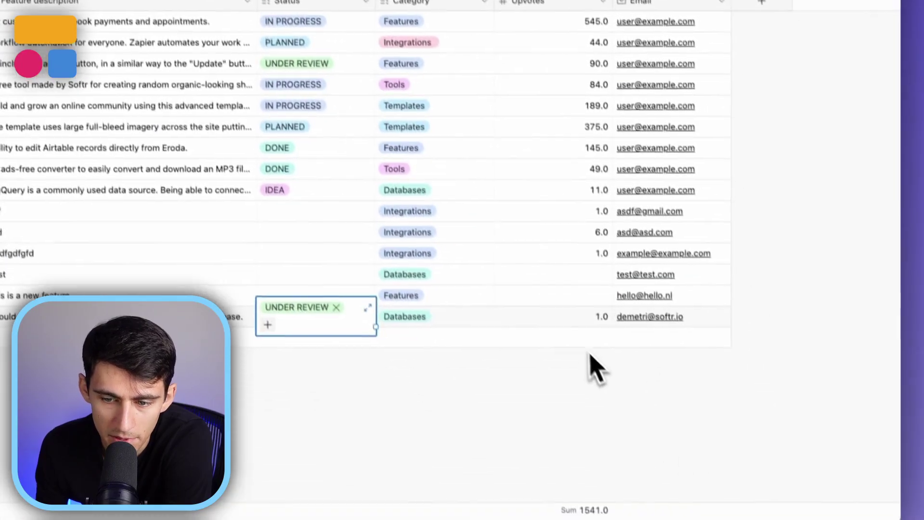
{"action": "left_click", "coordinate": [575, 324]}
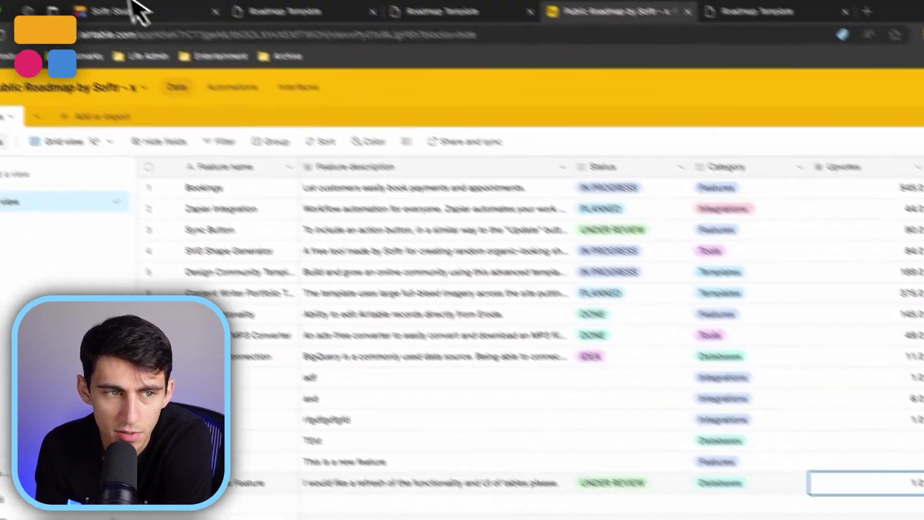
{"action": "left_click", "coordinate": [289, 40]}
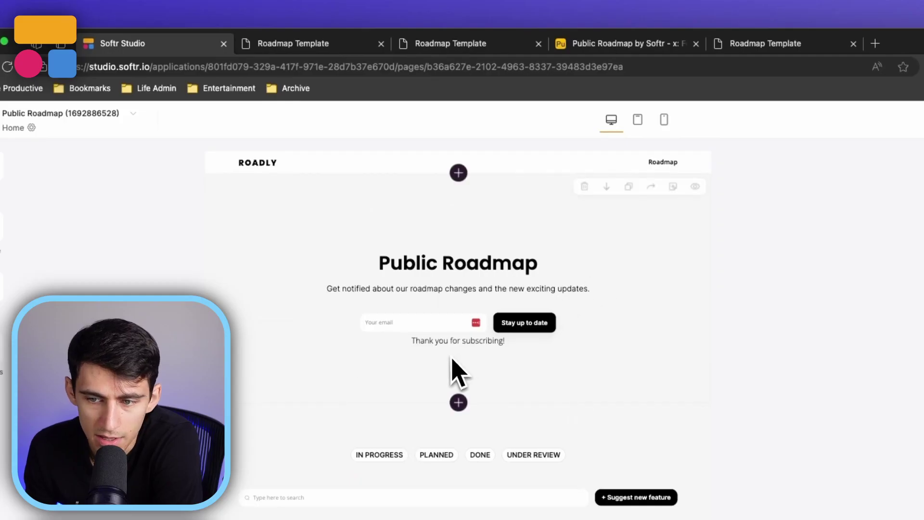
Step: Delete the Add to Mailchimp action from the hero's Email Capture settings
{"action": "left_click_drag", "start_coordinate": [687, 159], "coordinate": [790, 135]}
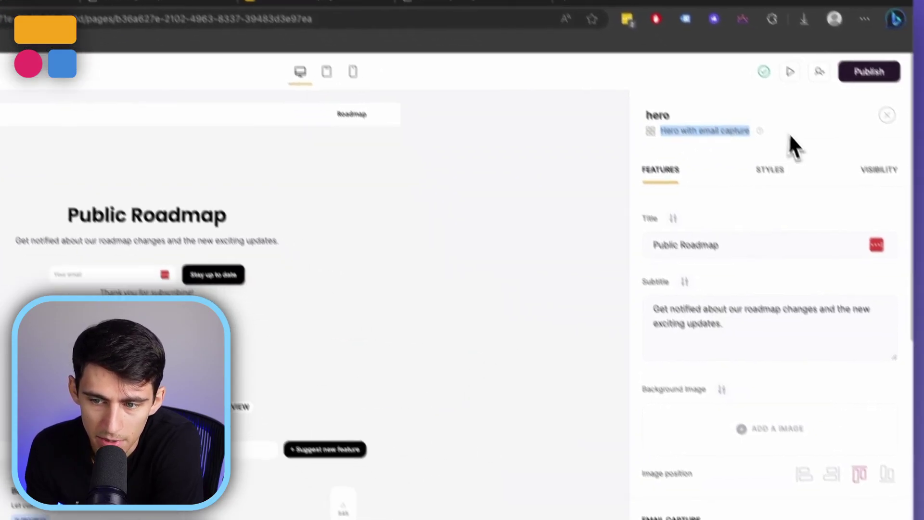
{"action": "scroll", "coordinate": [751, 288], "scroll_direction": "down", "scroll_amount": 5}
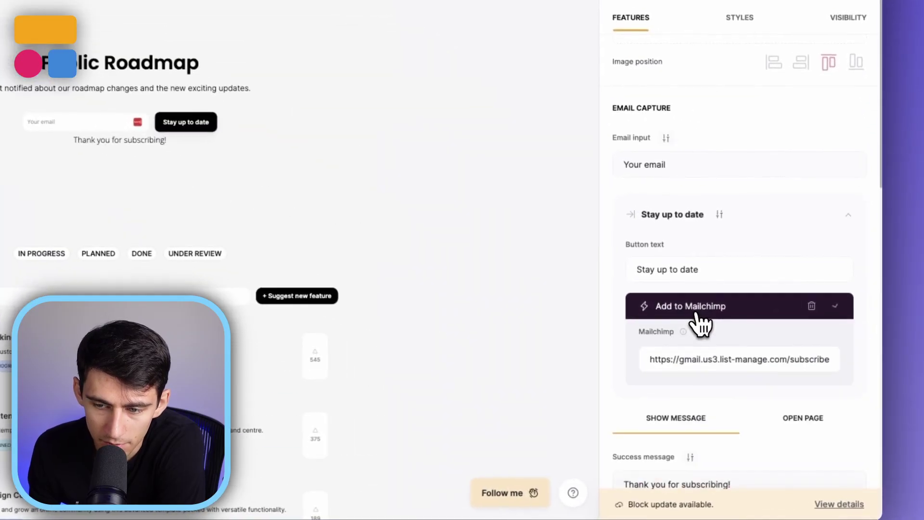
{"action": "scroll", "coordinate": [708, 340], "scroll_direction": "down", "scroll_amount": 1}
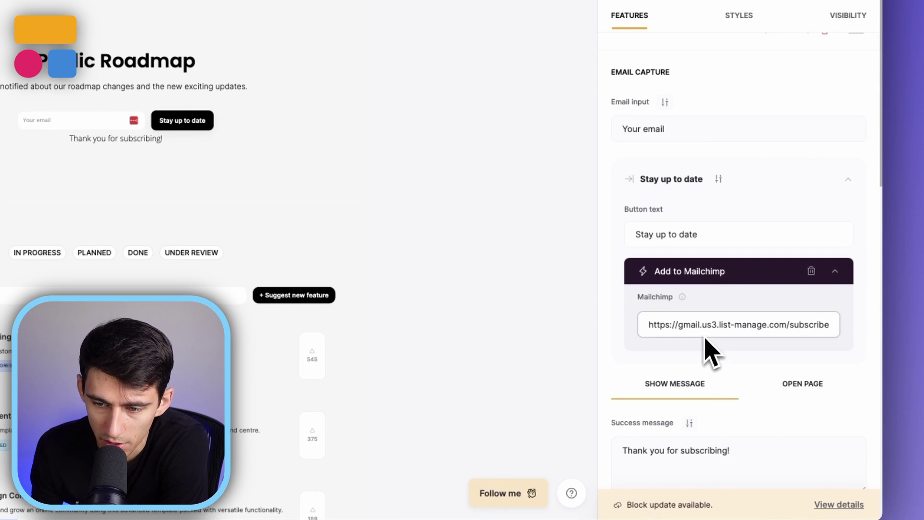
{"action": "left_click", "coordinate": [694, 272]}
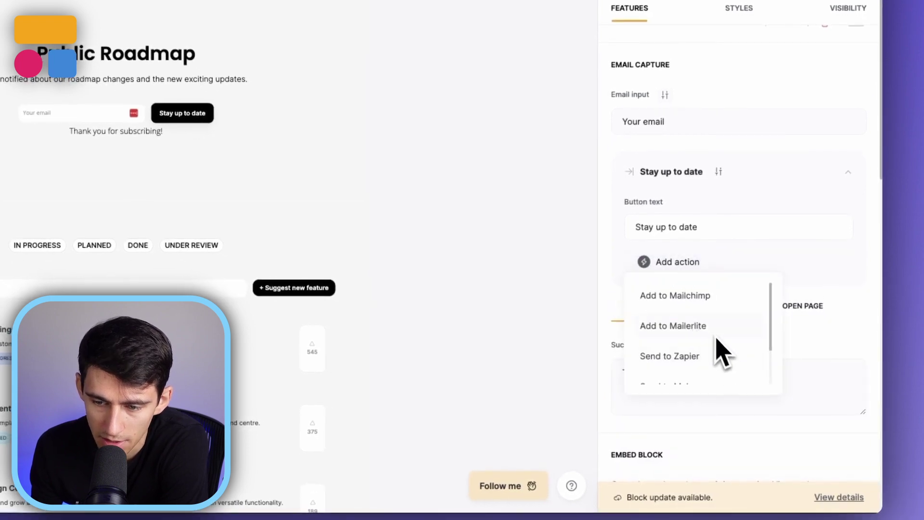
Step: Browse the signup actions, try Open page, and keep the 'Thank you for subscribing!' message
{"action": "scroll", "coordinate": [720, 346], "scroll_direction": "down", "scroll_amount": 1}
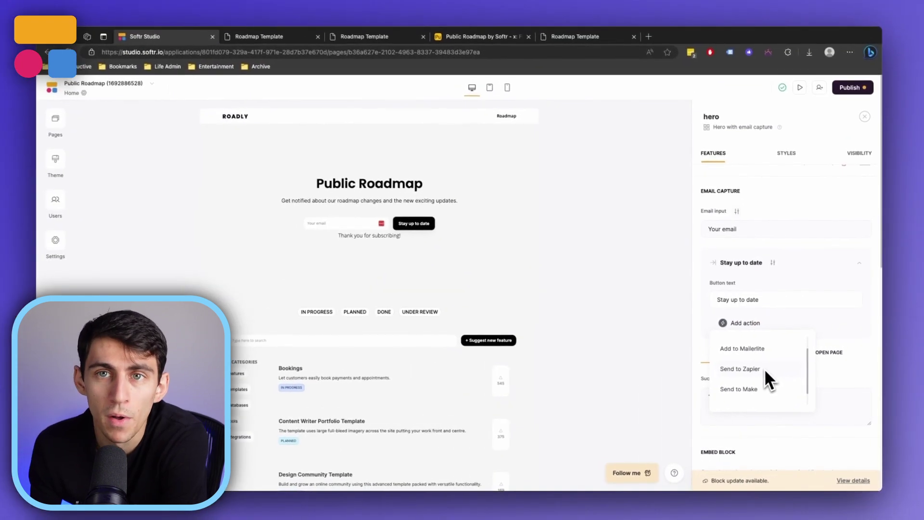
{"action": "scroll", "coordinate": [759, 367], "scroll_direction": "down", "scroll_amount": 1}
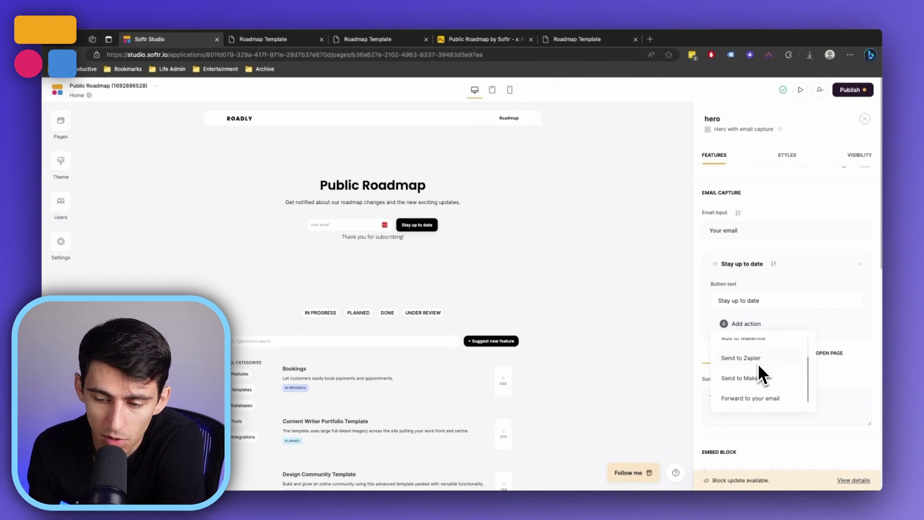
{"action": "scroll", "coordinate": [741, 402], "scroll_direction": "down", "scroll_amount": 1}
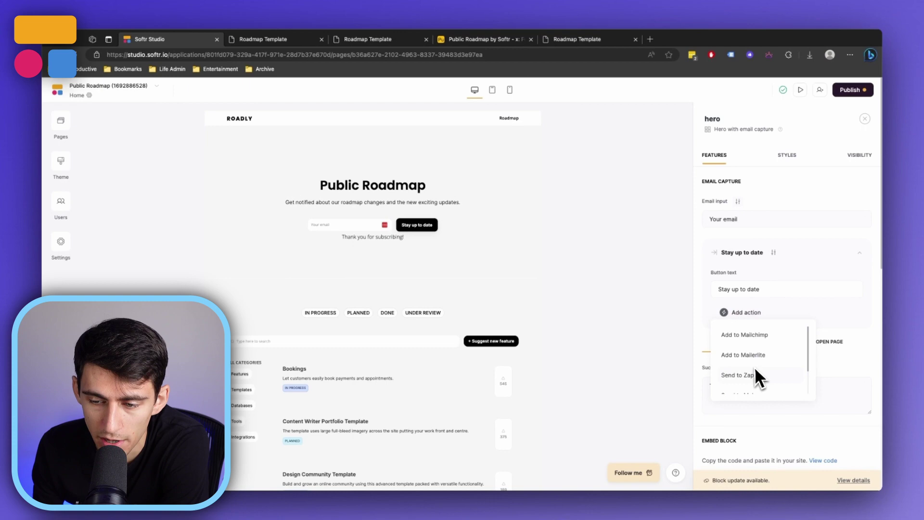
{"action": "left_click", "coordinate": [831, 343]}
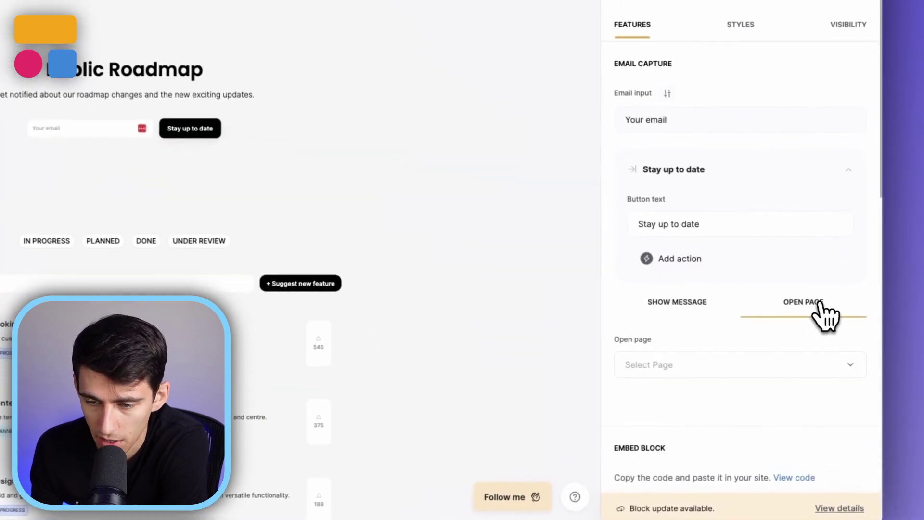
{"action": "left_click", "coordinate": [720, 308]}
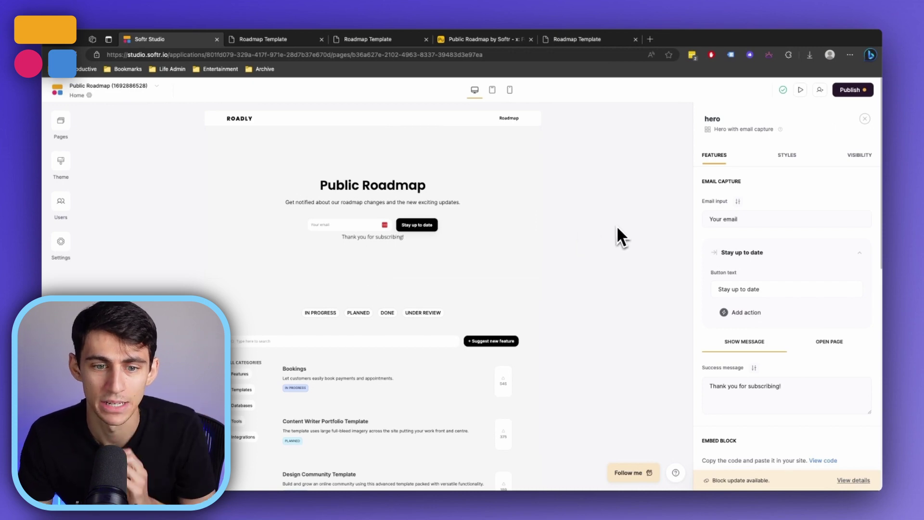
{"action": "scroll", "coordinate": [602, 223], "scroll_direction": "down", "scroll_amount": 1}
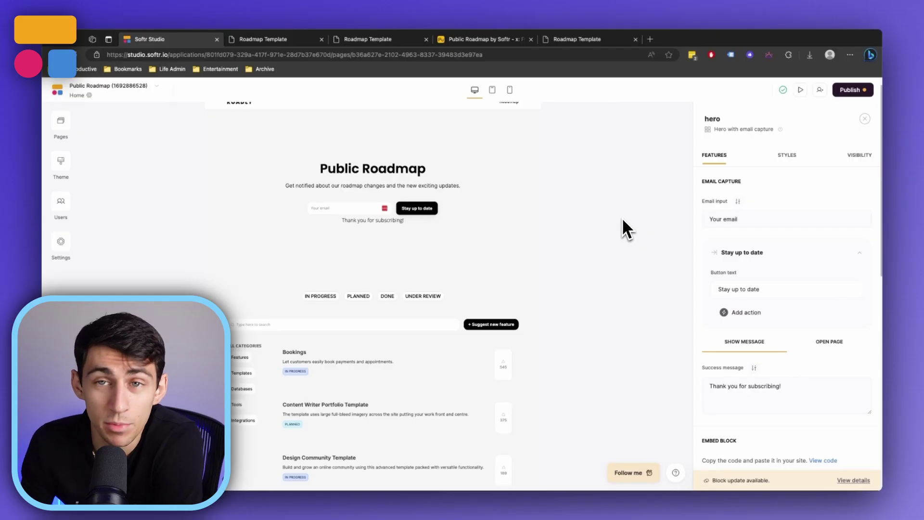